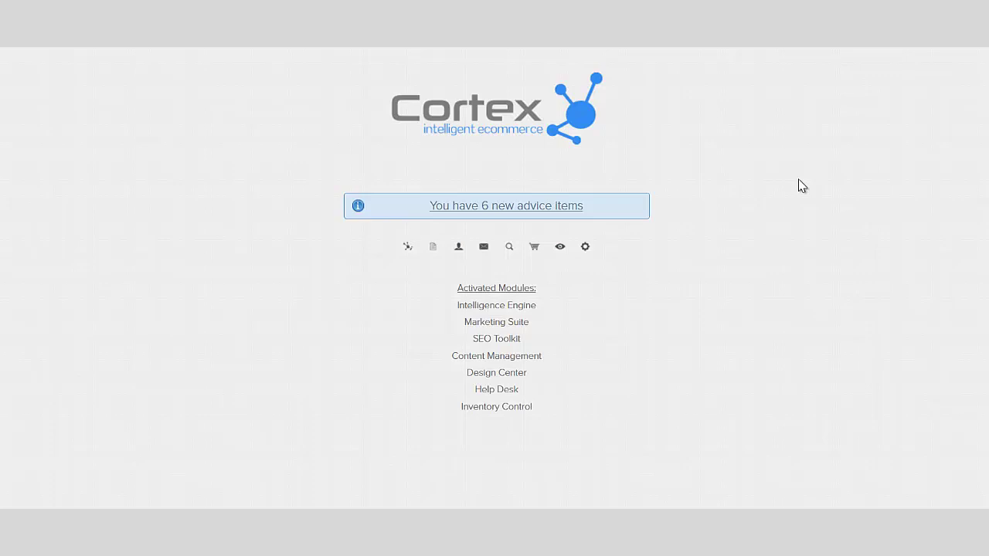
- Create a new page test in the Marketing Suite's Optimization & Testing area and name it Product Test 2
left_click(486, 247)
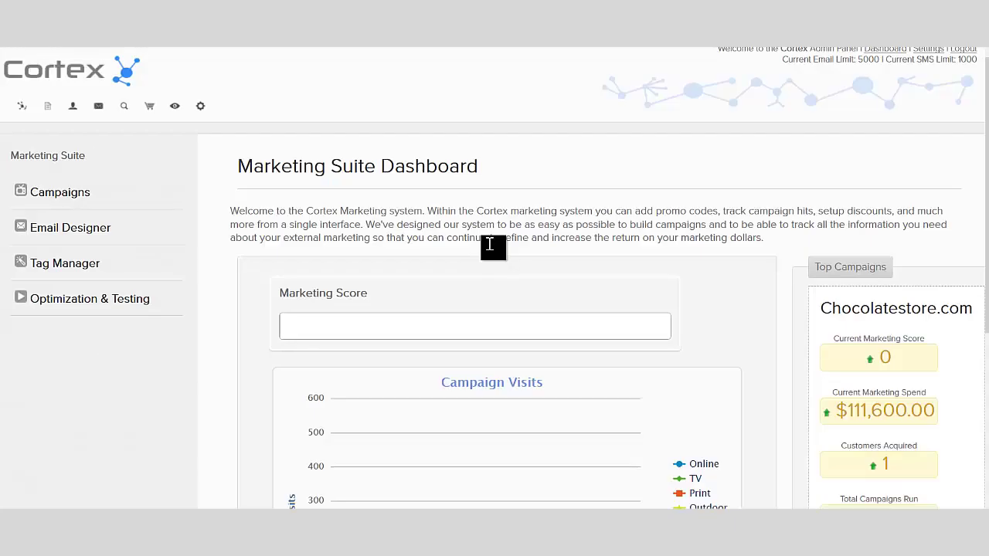
left_click(74, 306)
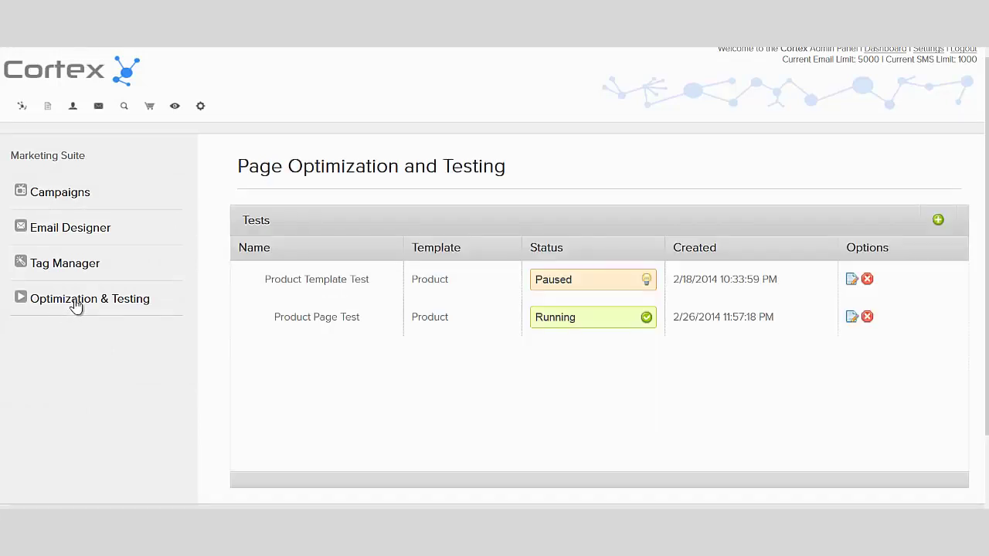
left_click(941, 221)
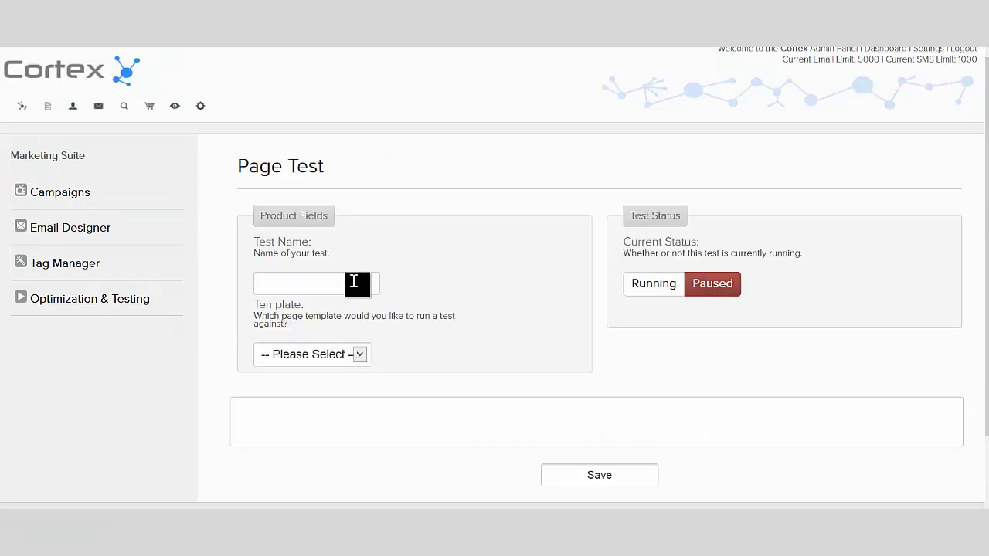
left_click(349, 278)
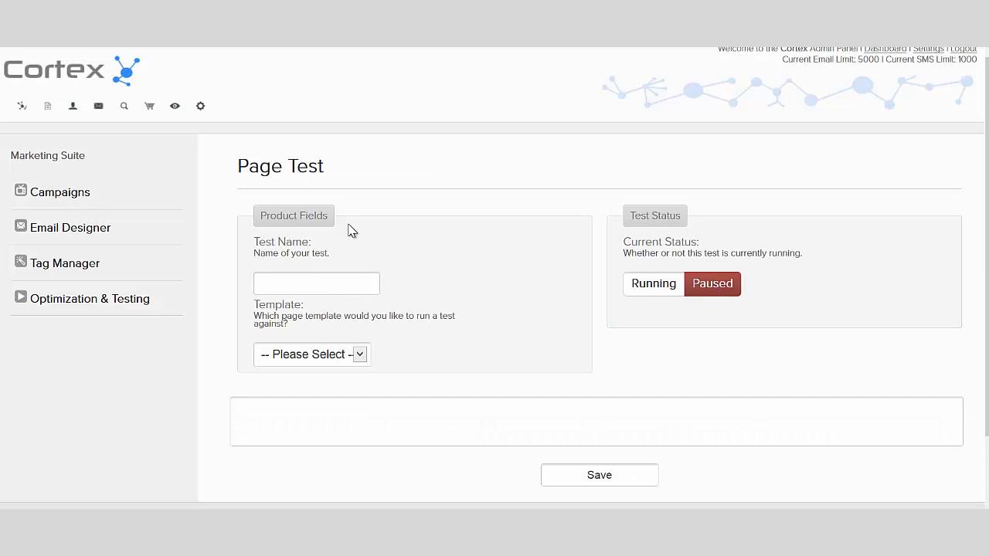
type("Product")
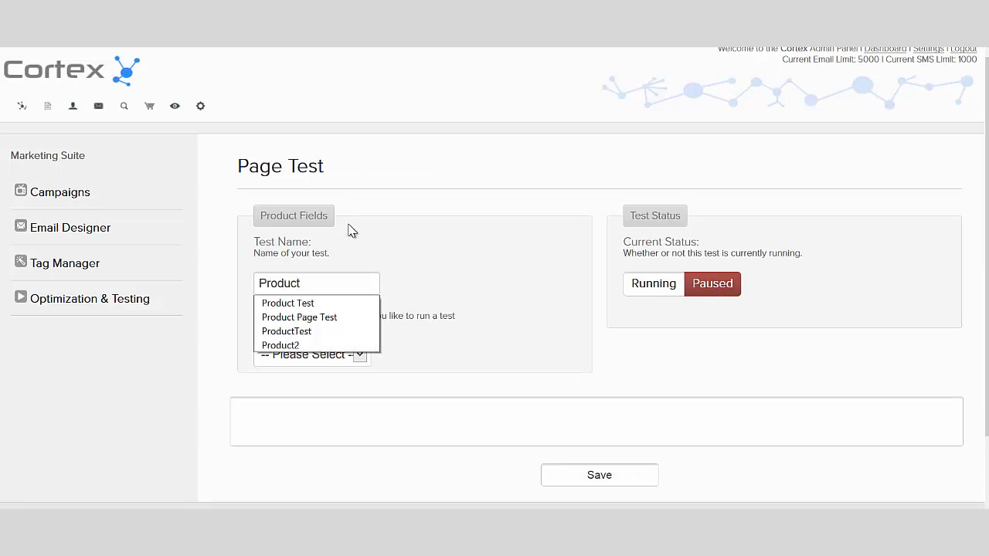
type(" Test 2")
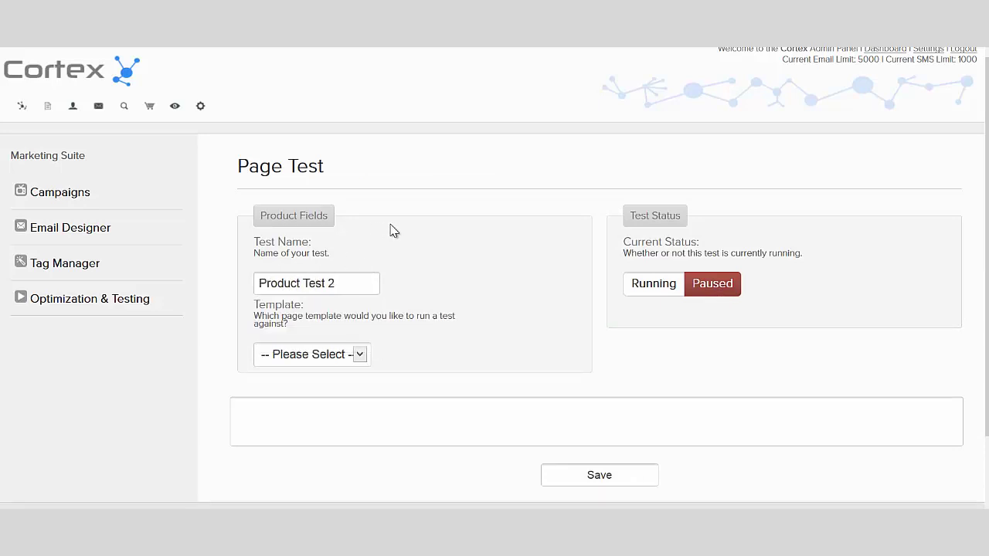
- Look through the page templates that the test can be run against, without choosing one
scroll(390, 230, "down", 2)
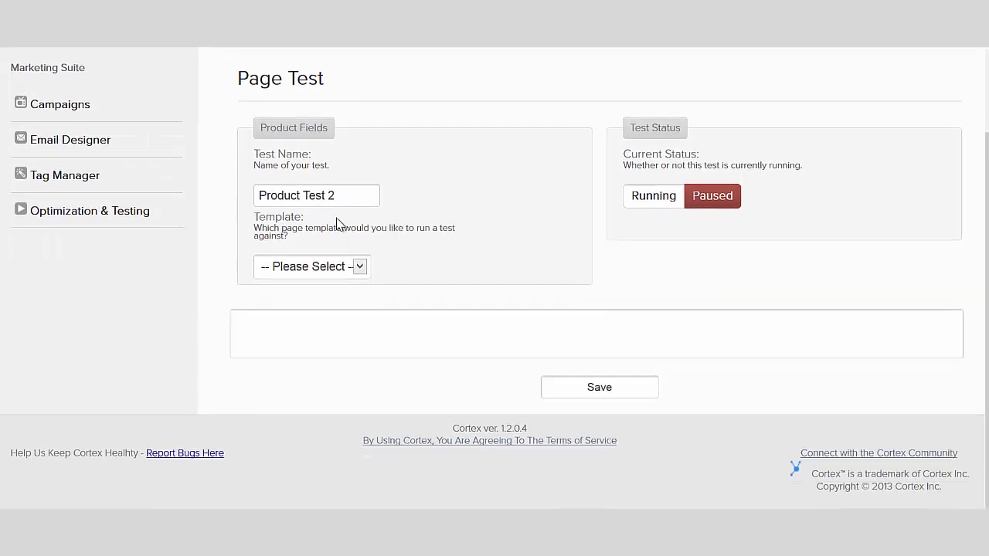
left_click(318, 268)
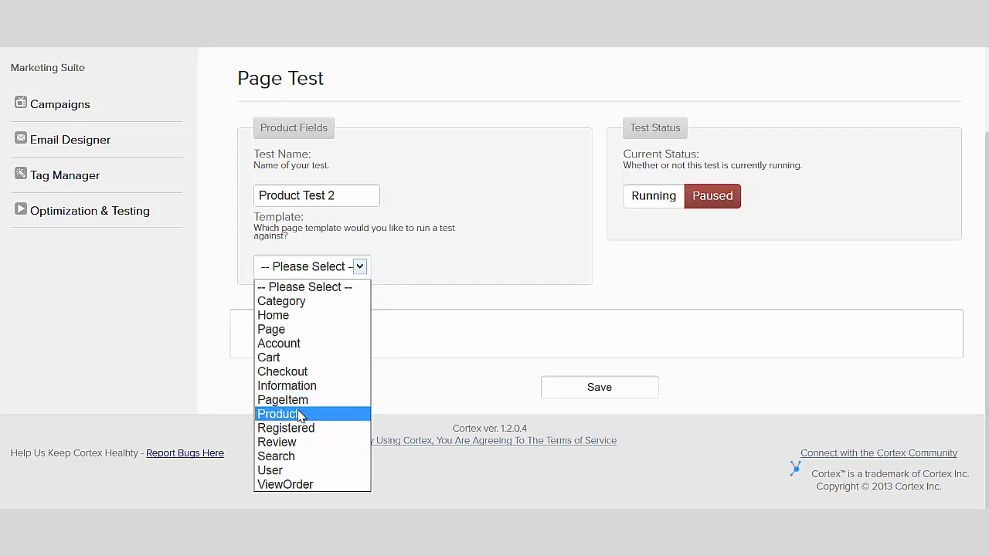
left_click(286, 250)
left_click(297, 263)
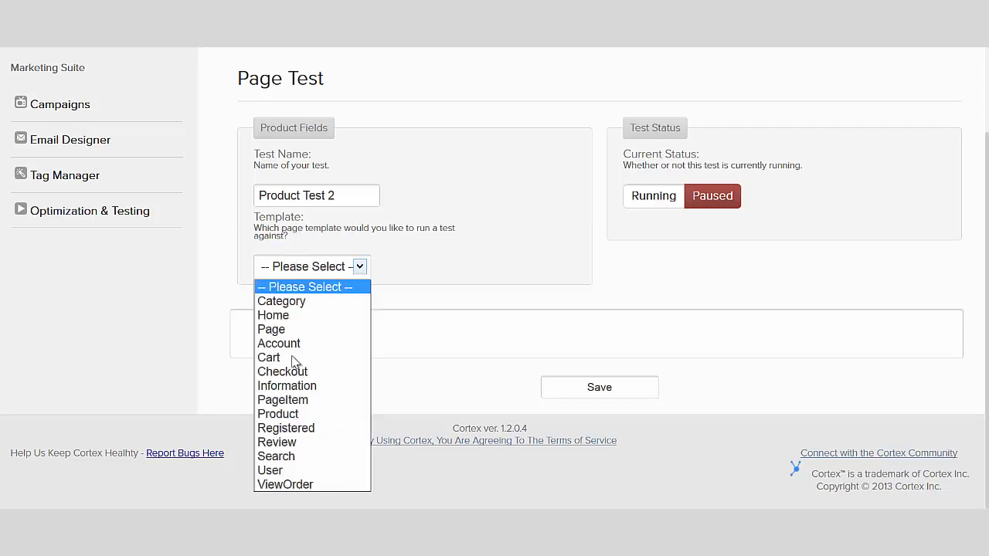
left_click(364, 230)
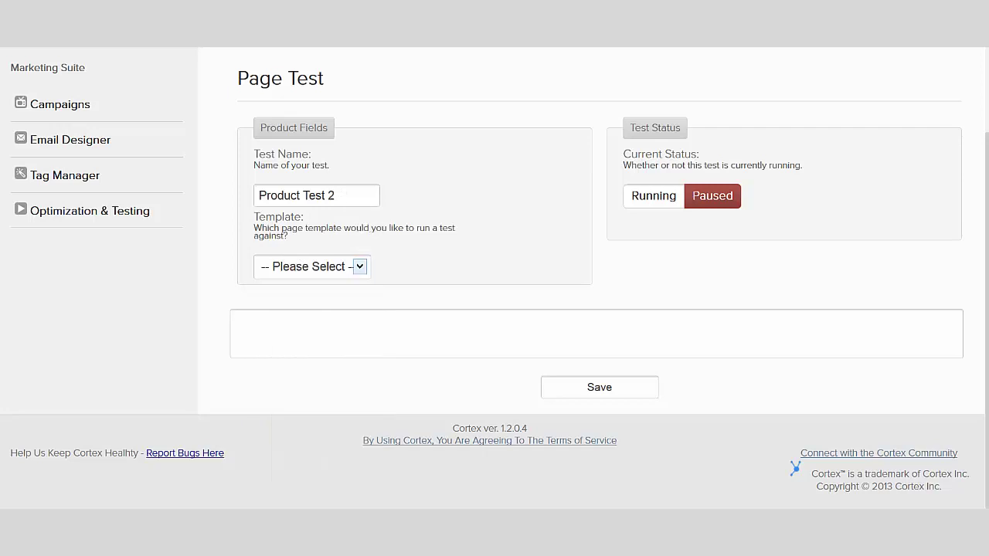
- Examine the HTML layout templates of the 1Watches2 theme in the Design area of Content & Design
scroll(391, 181, "up", 2)
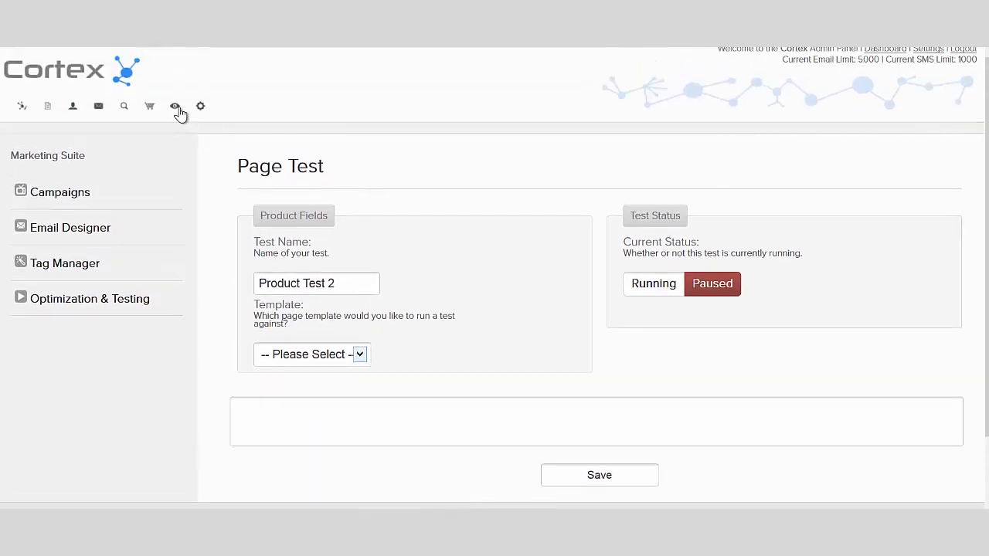
left_click(176, 107)
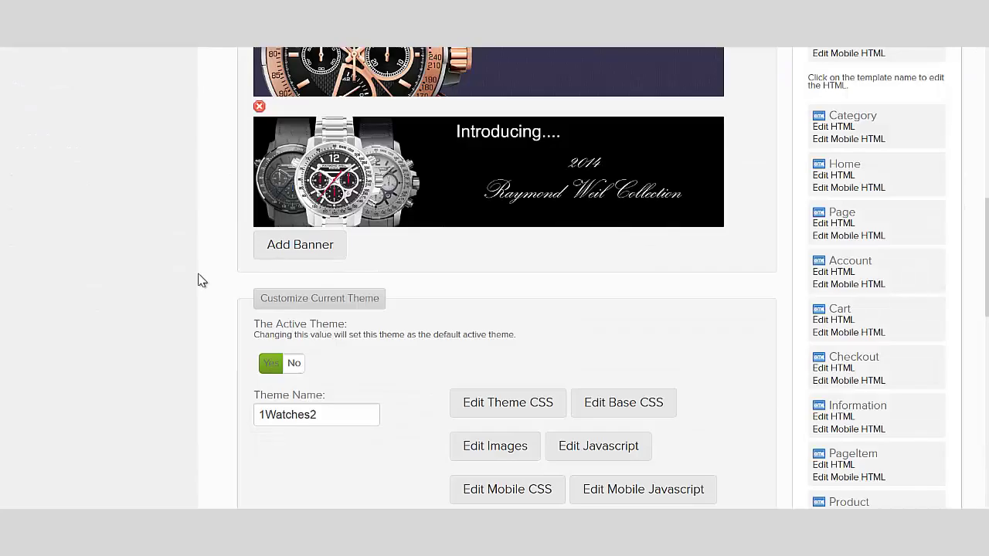
scroll(198, 280, "up", 7)
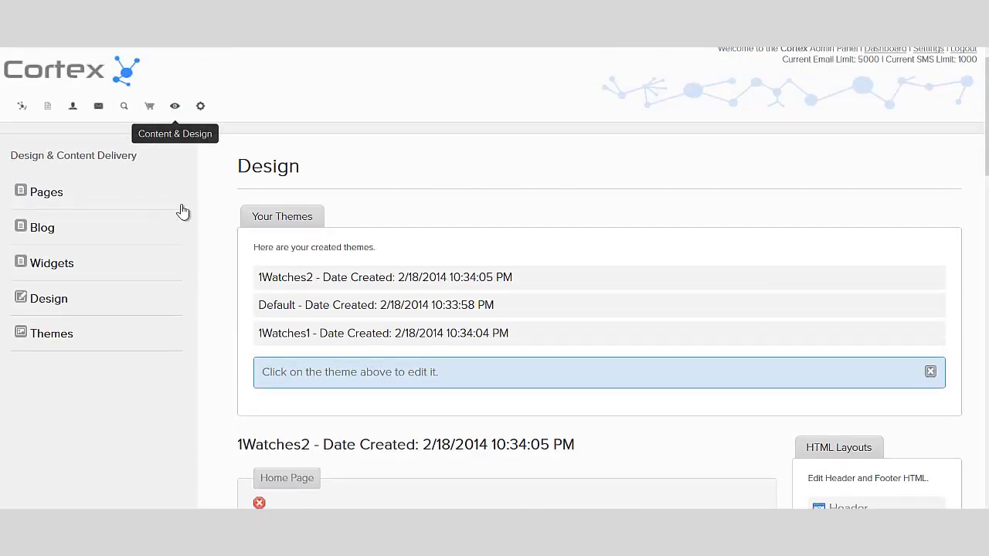
left_click(121, 212)
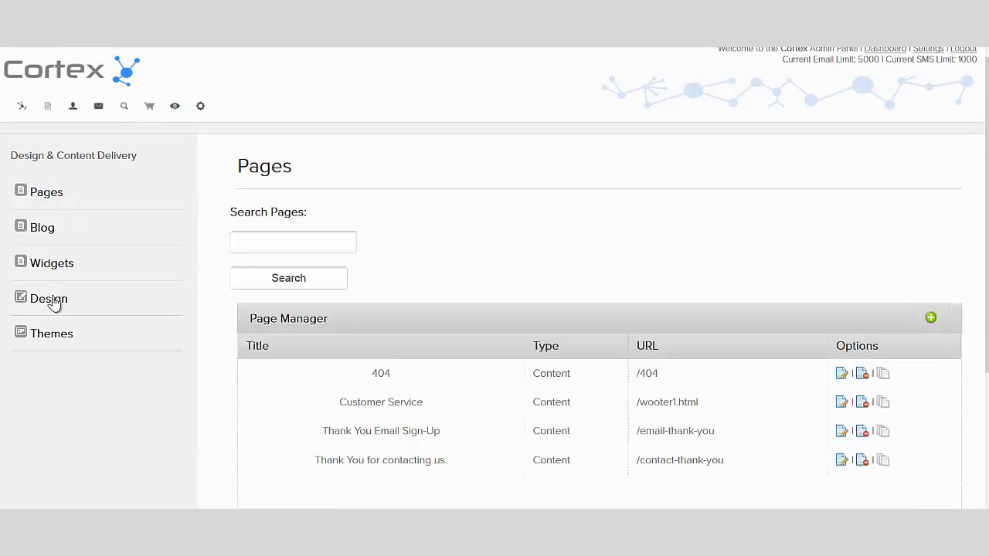
left_click(59, 300)
scroll(529, 381, "down", 3)
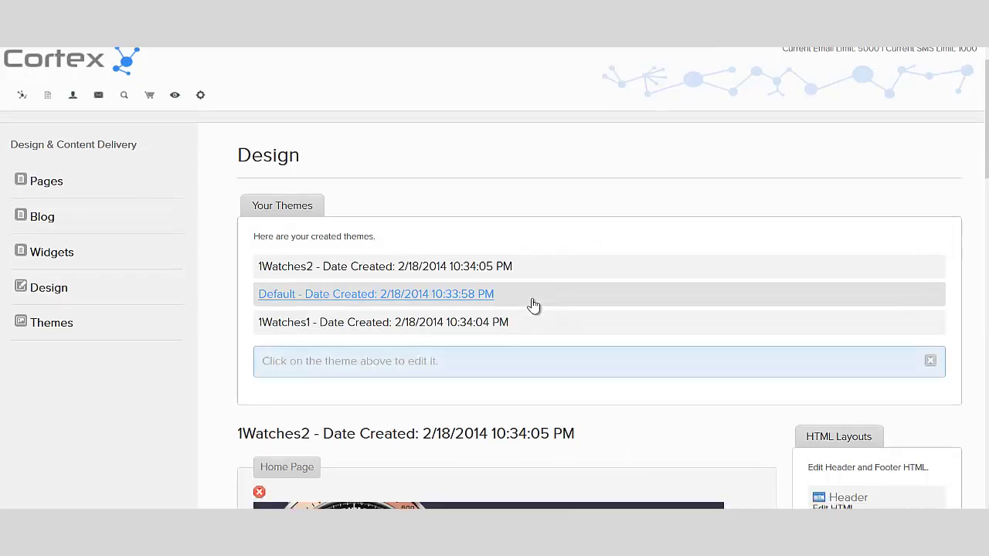
scroll(621, 251, "down", 3)
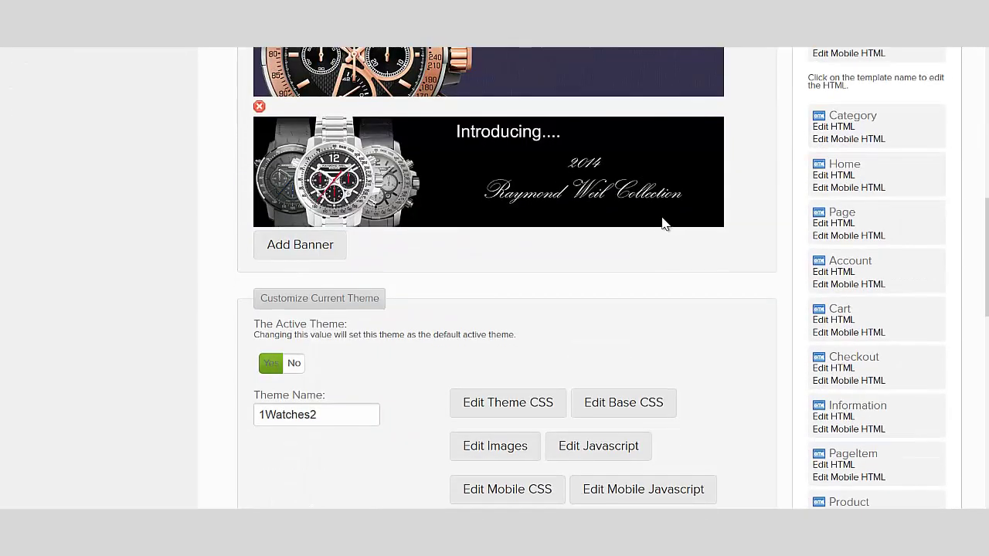
scroll(896, 329, "down", 4)
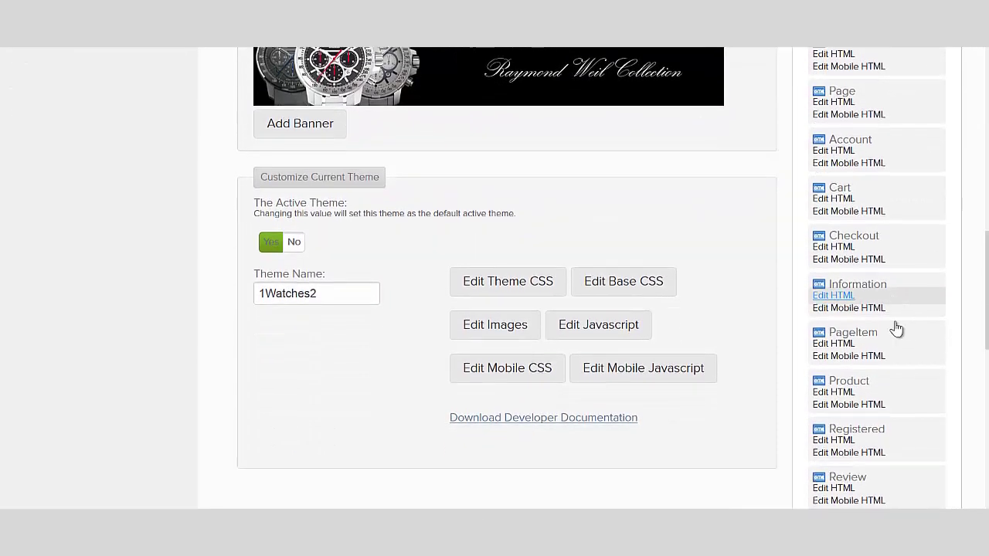
scroll(873, 357, "up", 6)
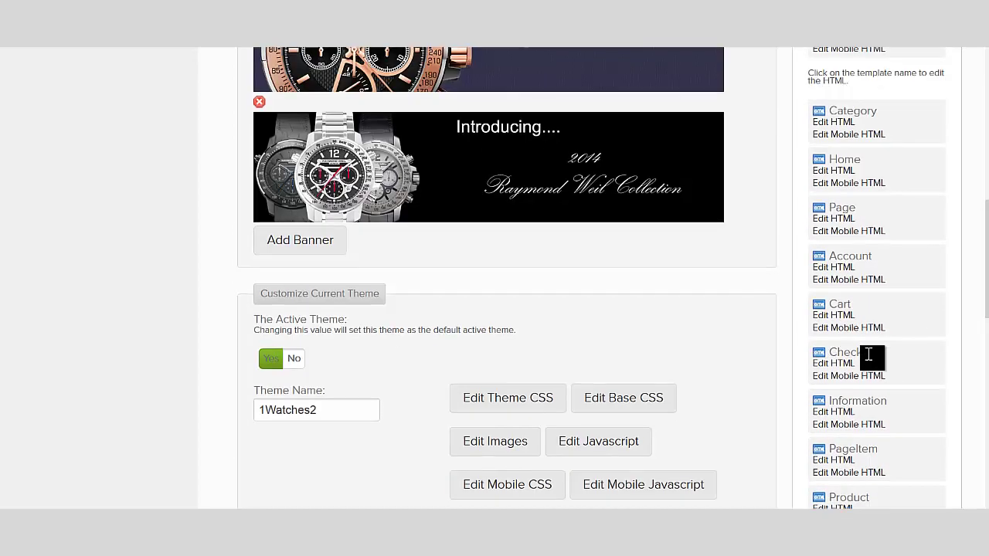
scroll(866, 346, "up", 3)
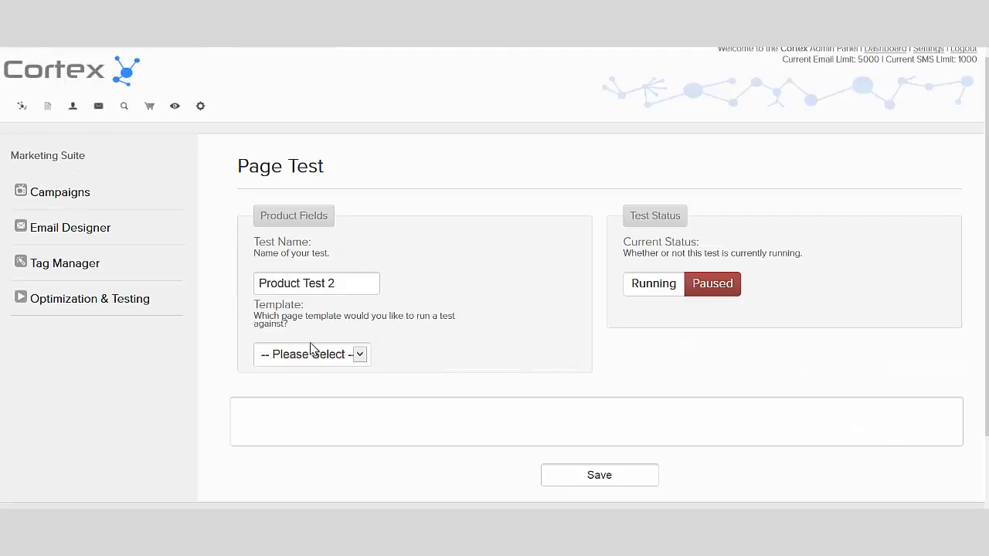
- Set the test's template to Product and find the Add to Cart button markup in its HTML
left_click(317, 355)
left_click(353, 265)
scroll(453, 282, "down", 5)
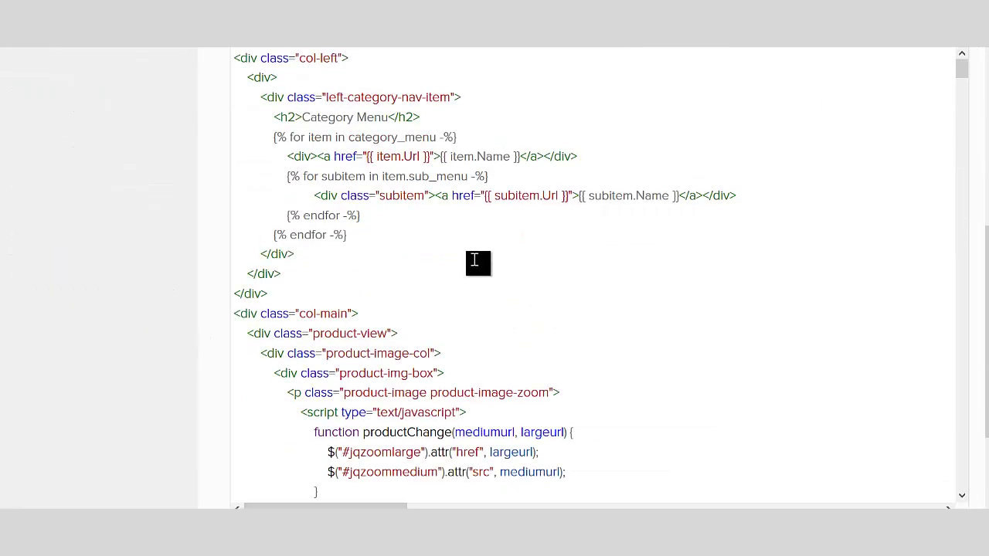
scroll(474, 261, "down", 8)
scroll(472, 260, "down", 20)
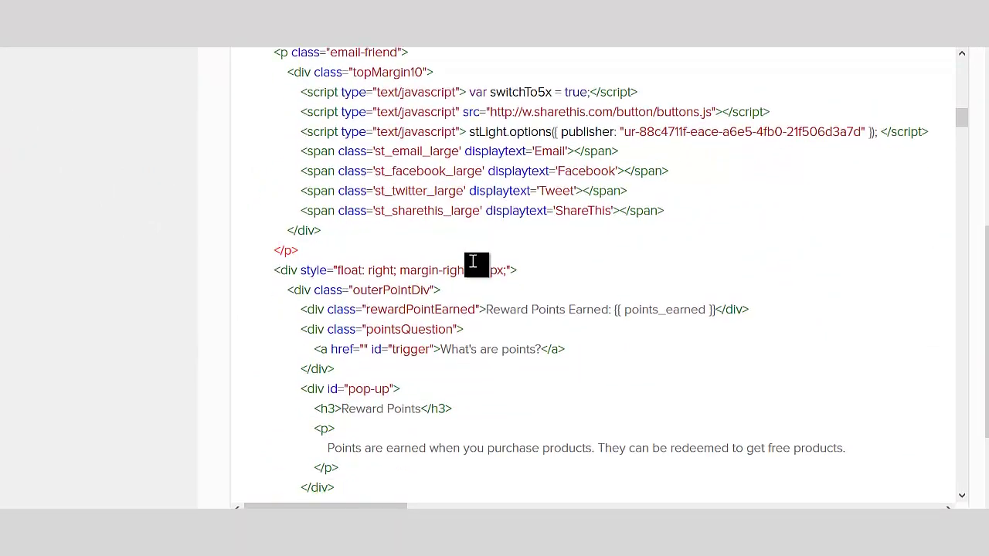
scroll(473, 262, "down", 20)
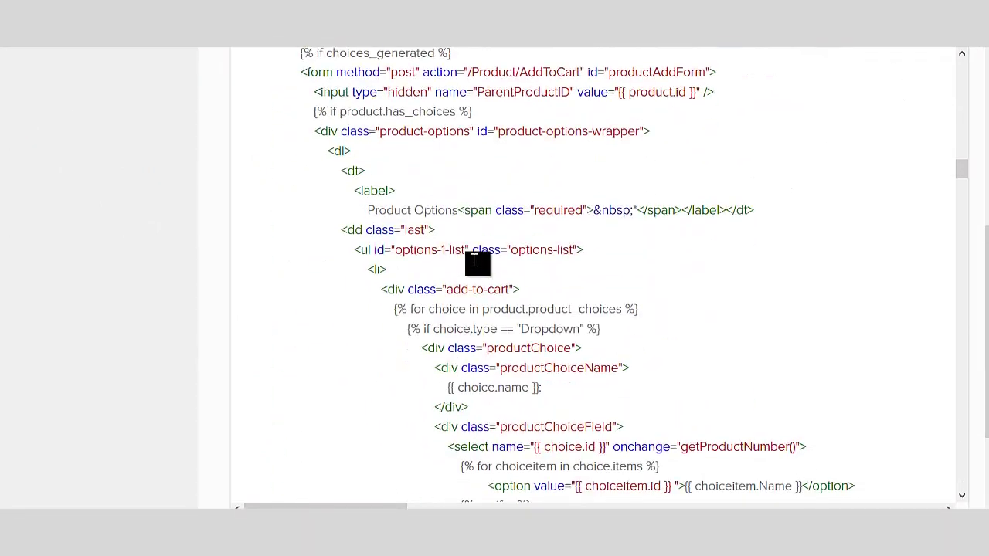
scroll(475, 260, "down", 4)
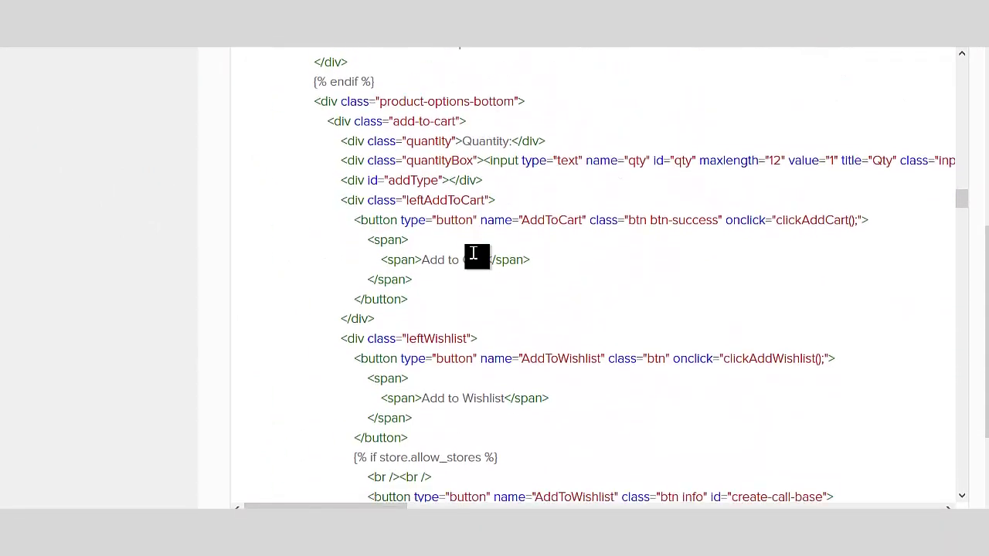
scroll(475, 260, "up", 2)
scroll(475, 260, "down", 2)
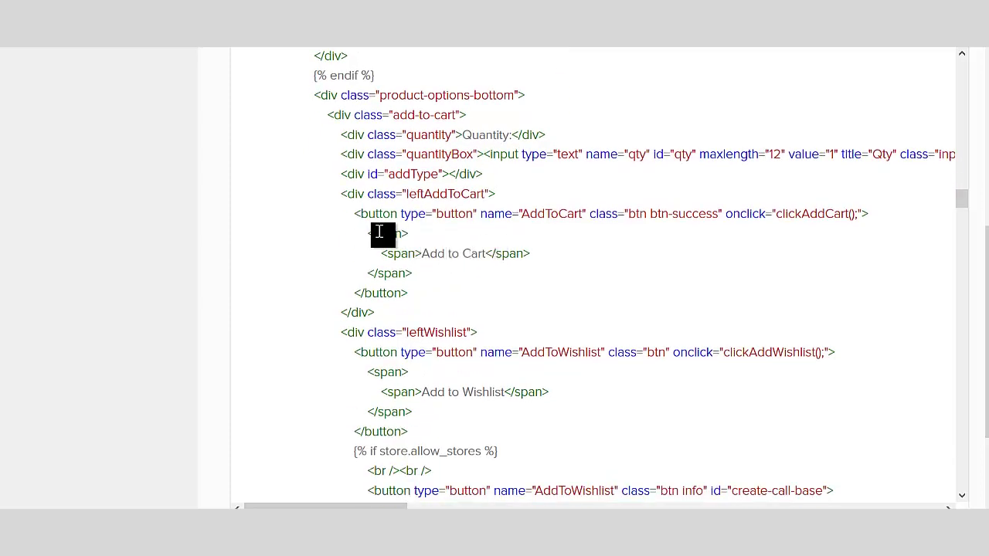
- Change the AddToCart button's class to "btn btn-error" in the template code and save the test
left_click(353, 214)
left_click(470, 294, "shift")
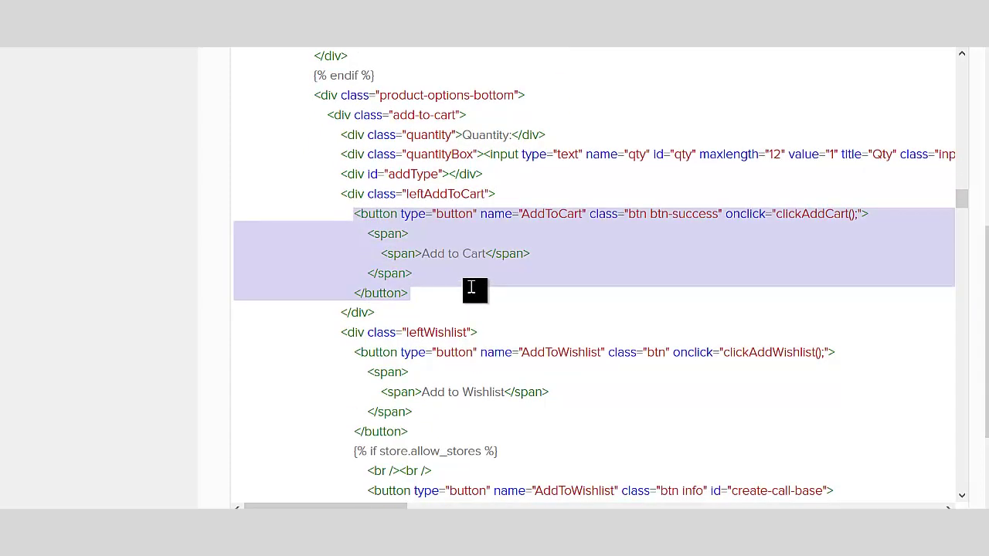
left_click(718, 220)
key("BackSpace")
key("BackSpace")
key("BackSpace")
key("BackSpace")
key("BackSpace")
key("BackSpace")
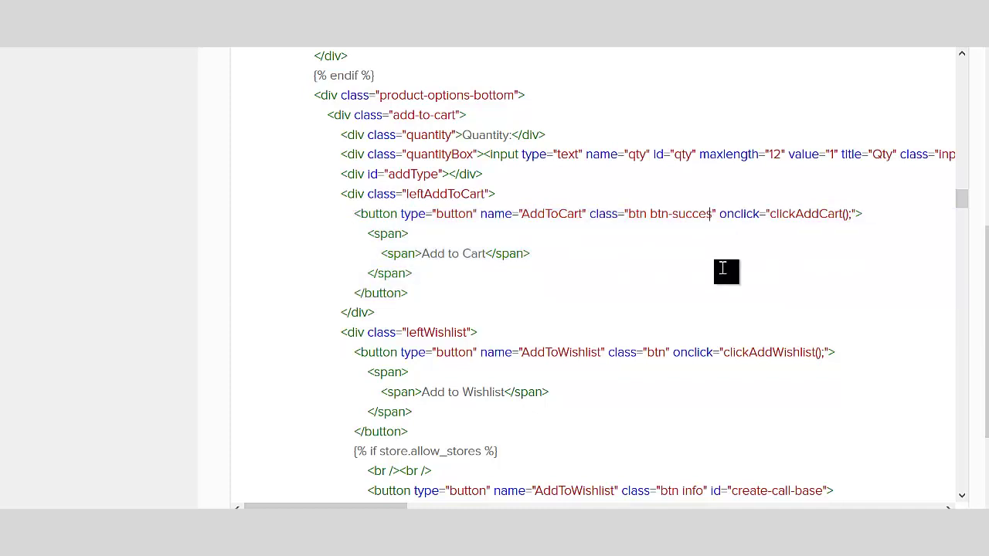
key("BackSpace")
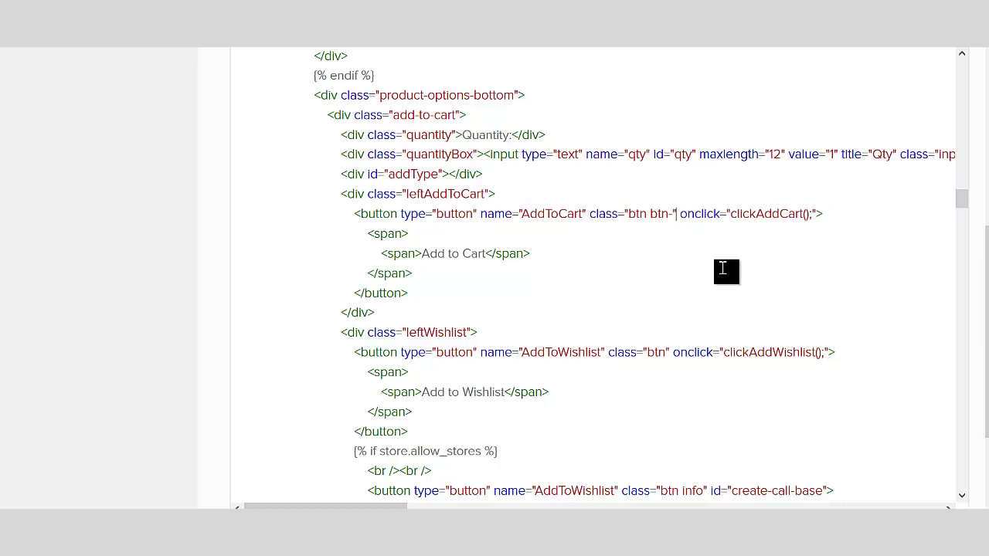
type("error")
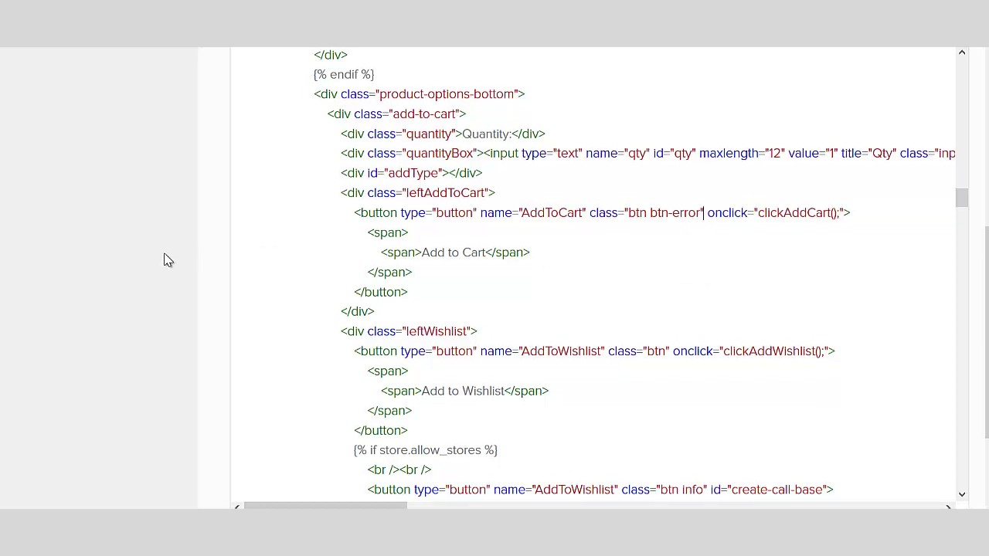
scroll(170, 259, "down", 1)
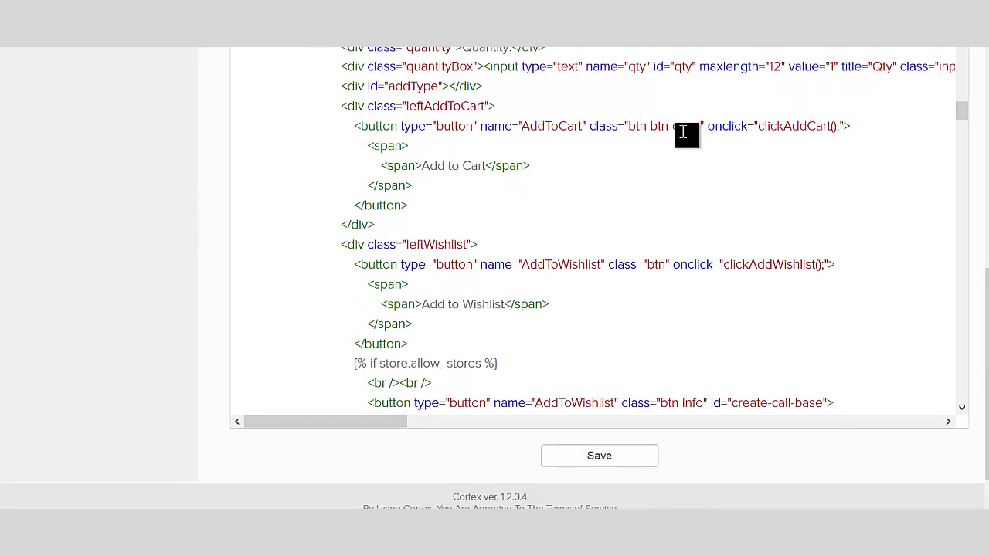
left_click(609, 462)
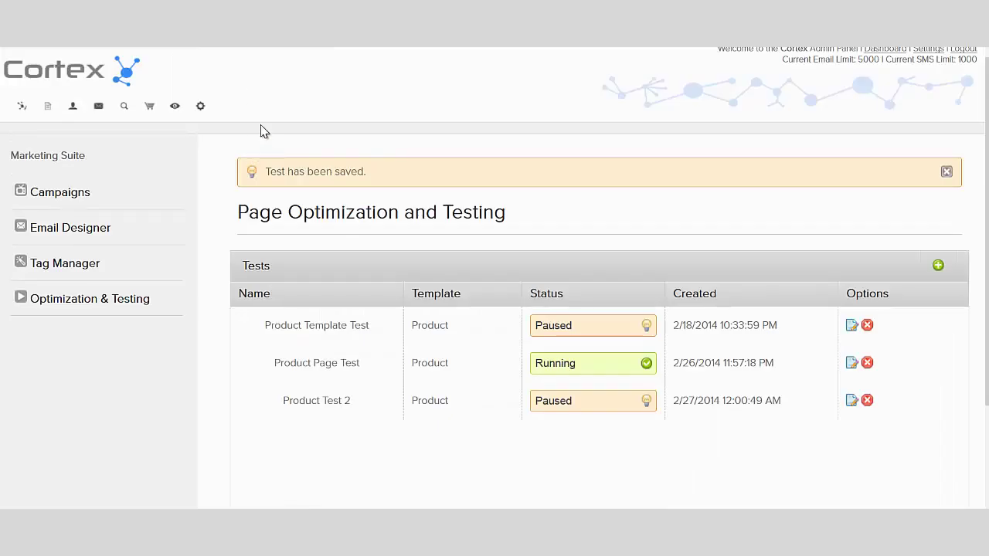
- Find the Product Template Test A/B test in the Campaigns intelligence report and examine its Test vs. Regular Page Orders chart
left_click(21, 113)
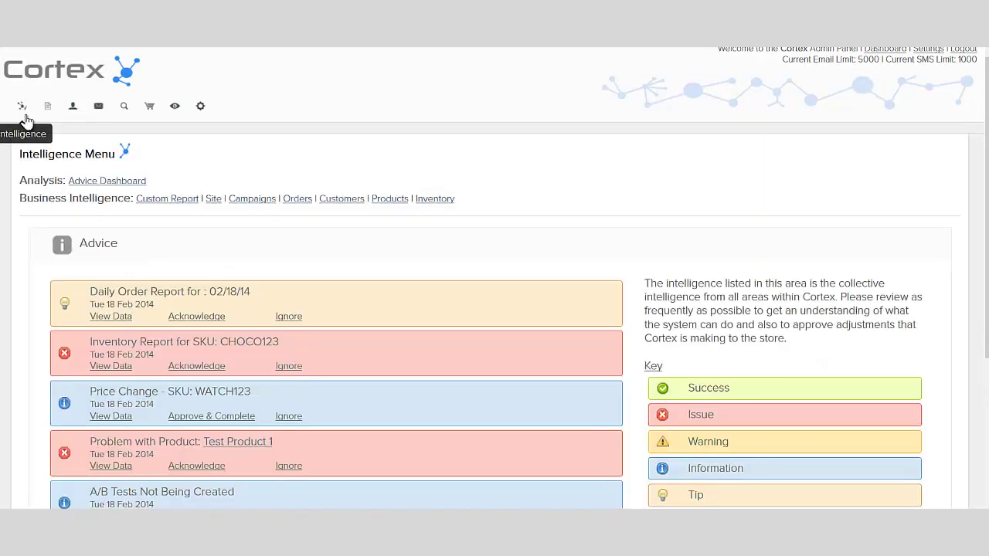
left_click(261, 201)
left_click(823, 165)
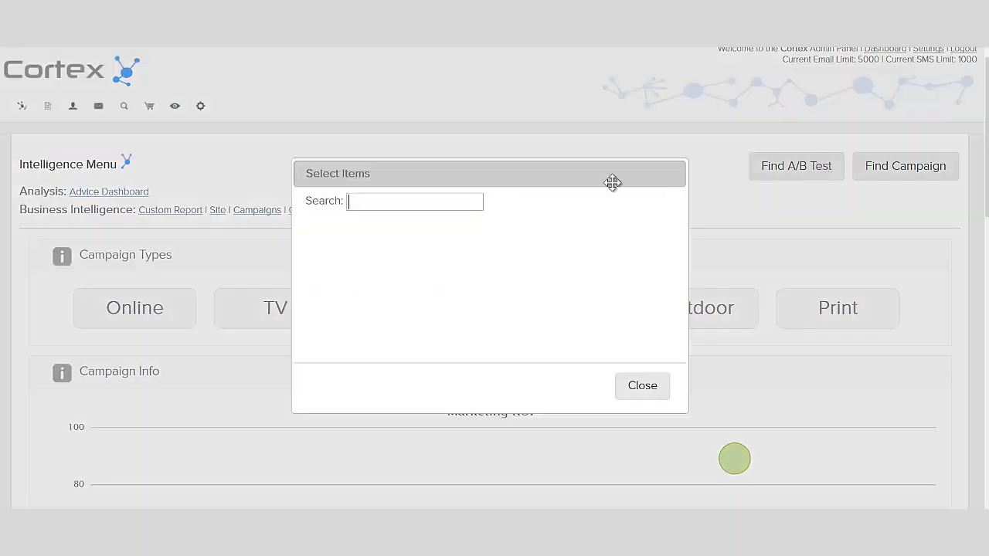
type("p")
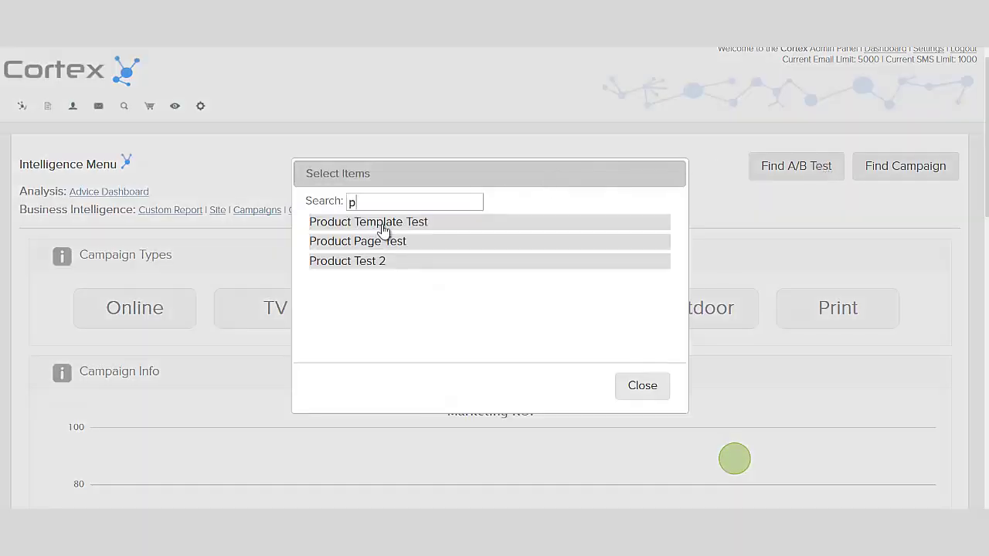
left_click(384, 224)
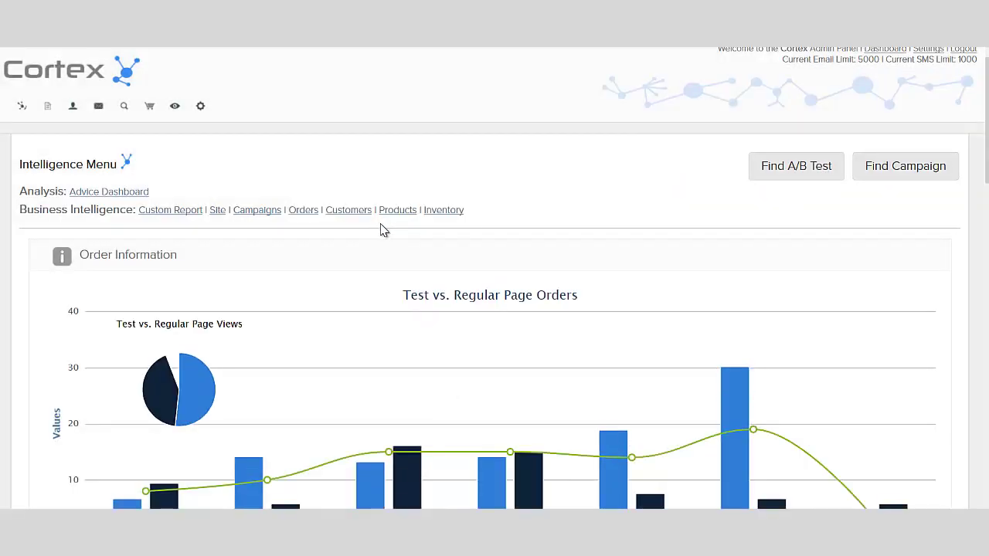
scroll(399, 228, "down", 1)
scroll(401, 227, "down", 1)
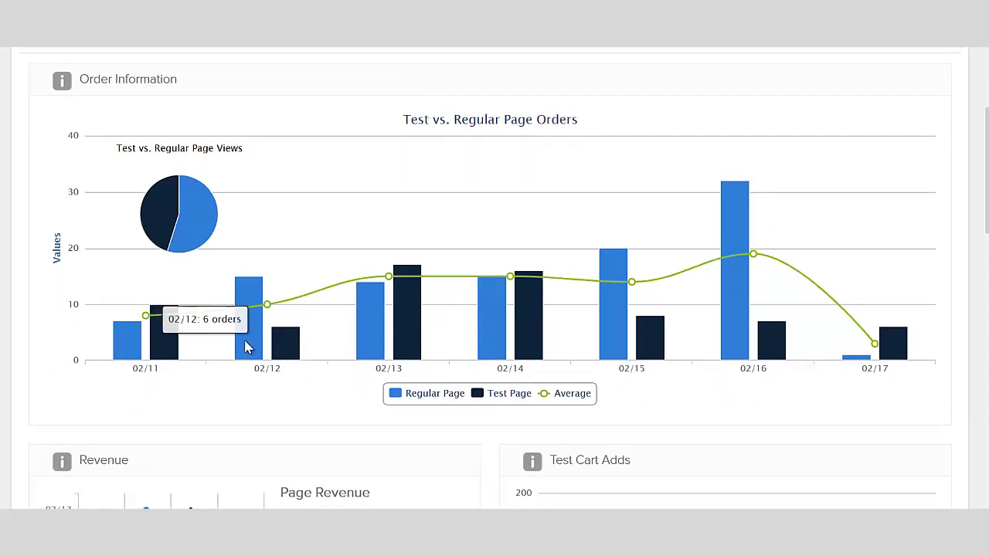
- Examine the daily orders and page views charts along with the Revenue and Test Cart Adds charts of the A/B test
mouse_move(283, 351)
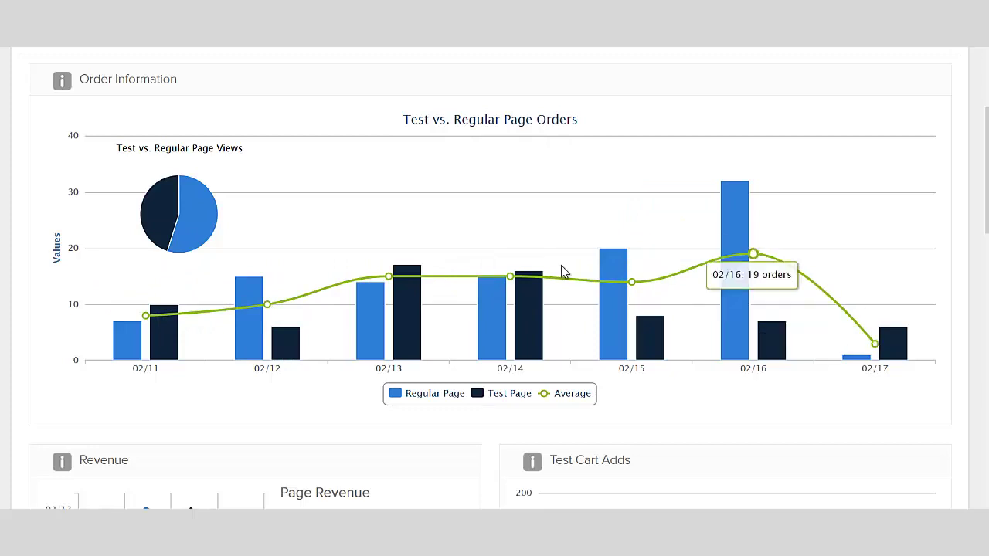
mouse_move(197, 223)
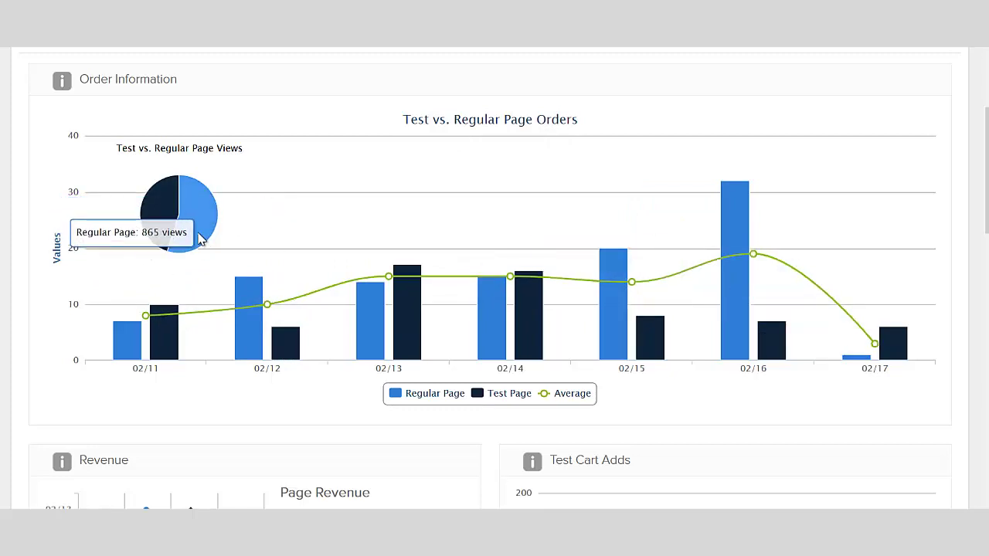
scroll(201, 245, "down", 5)
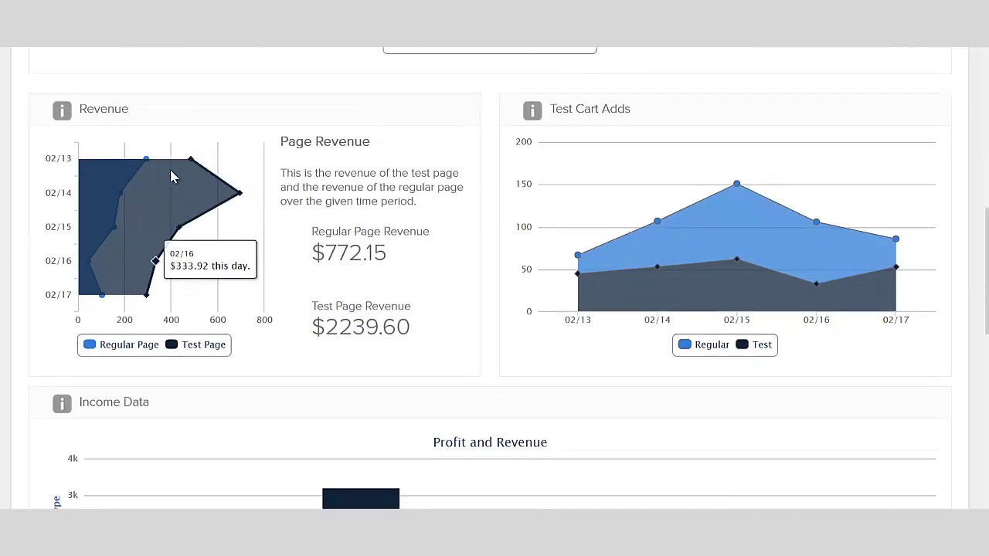
mouse_move(694, 216)
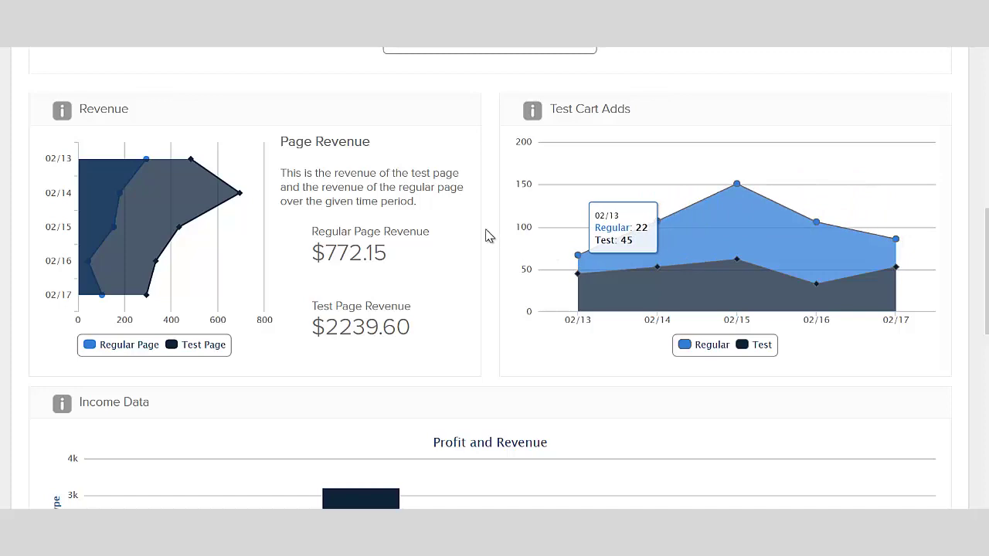
- Compare the daily Test Cart Adds figures with the Profit and Revenue chart under Income Data
scroll(618, 243, "down", 2)
scroll(612, 244, "down", 3)
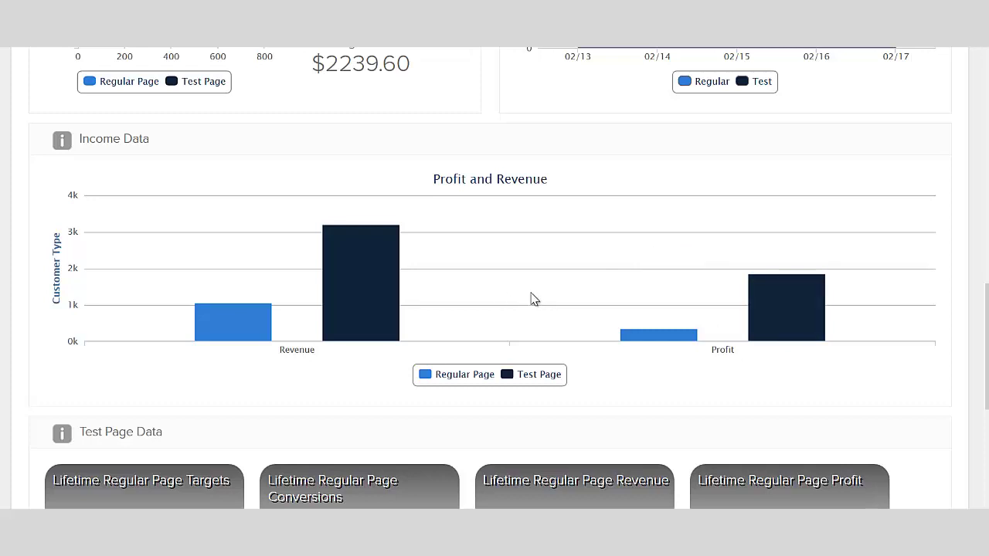
scroll(541, 270, "up", 2)
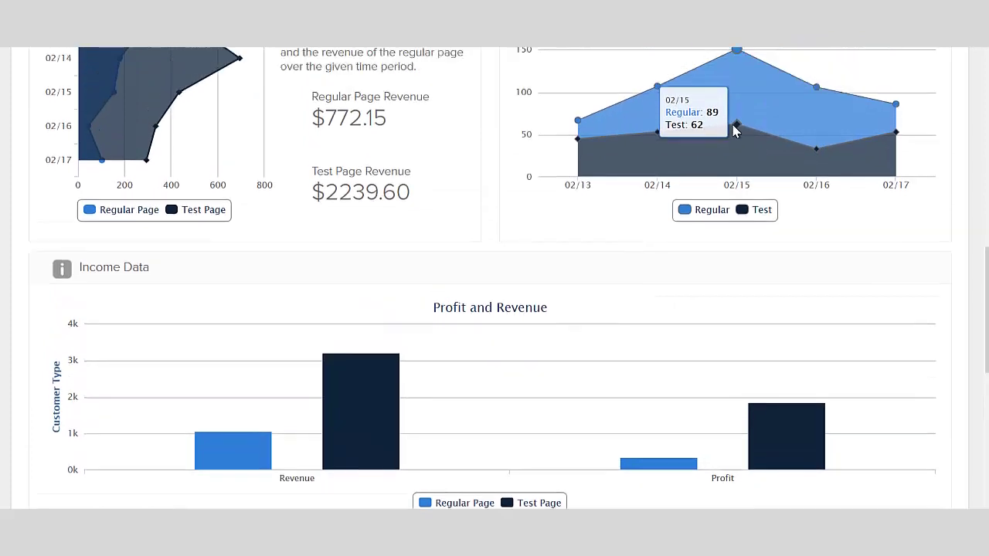
scroll(735, 132, "up", 1)
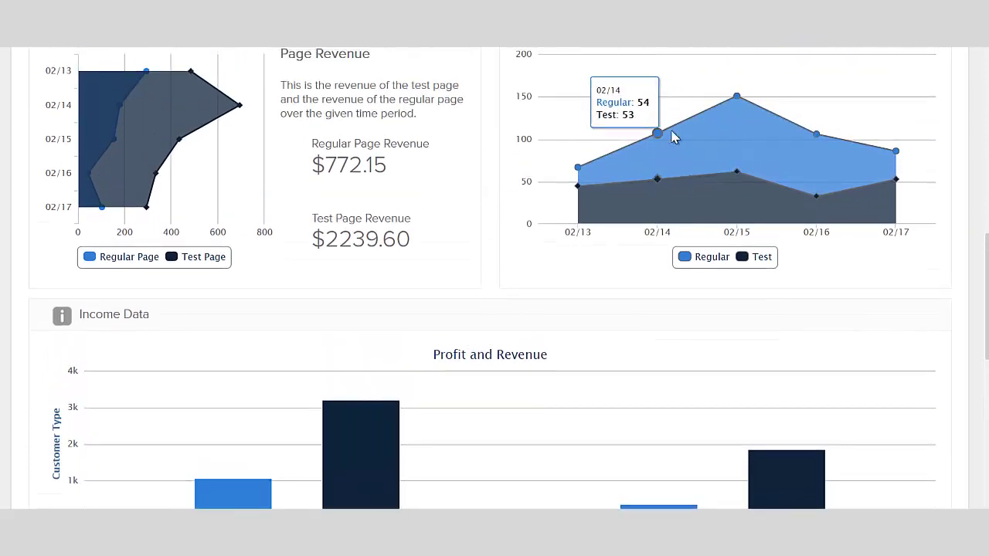
scroll(724, 148, "down", 2)
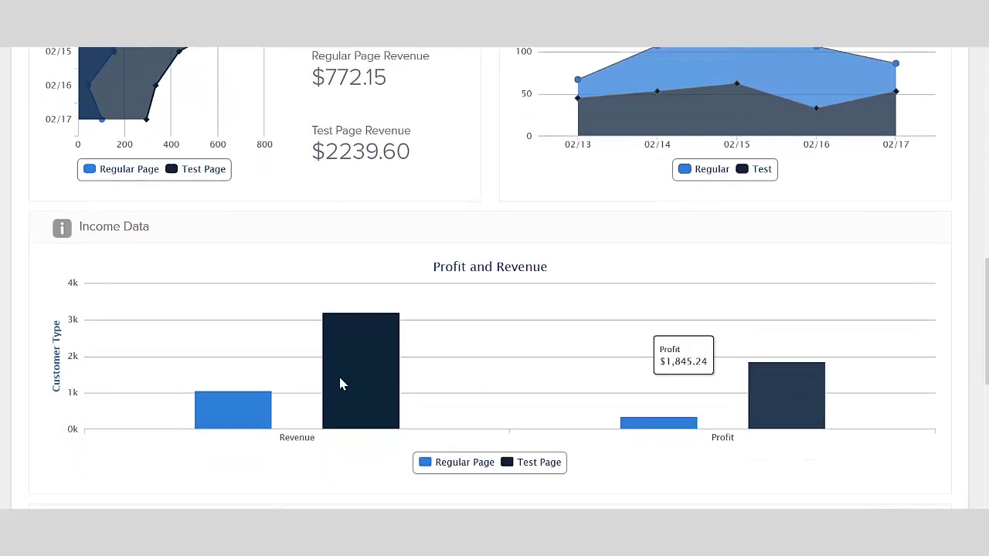
scroll(356, 367, "down", 2)
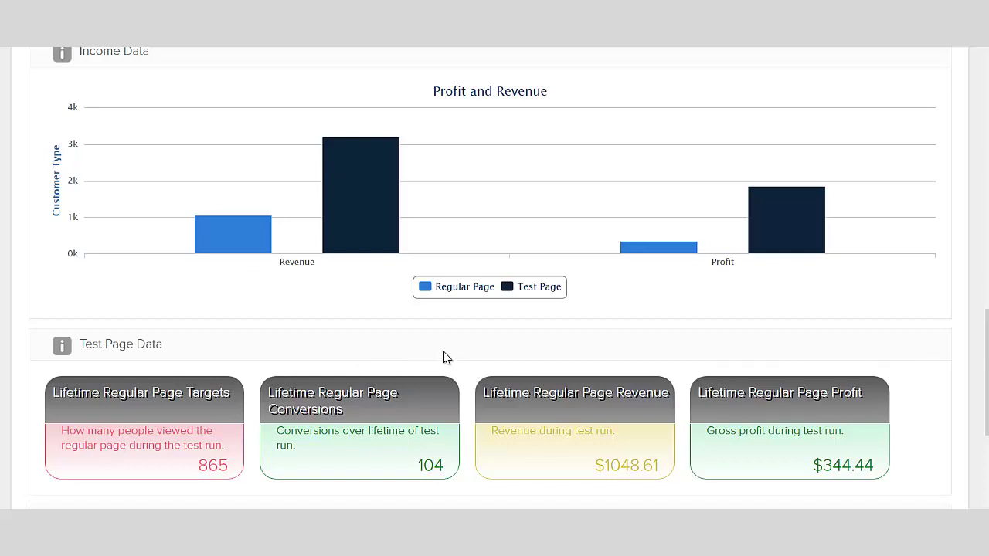
- Hide and restore the Test Page series in the Profit and Revenue chart, and view the lifetime test and regular page data
left_click(510, 292)
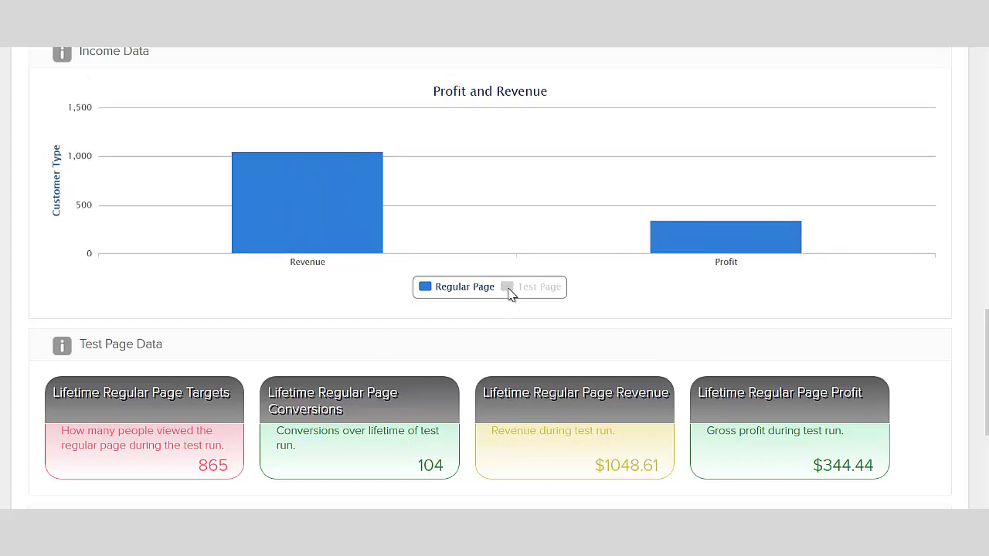
left_click(508, 290)
scroll(404, 335, "down", 2)
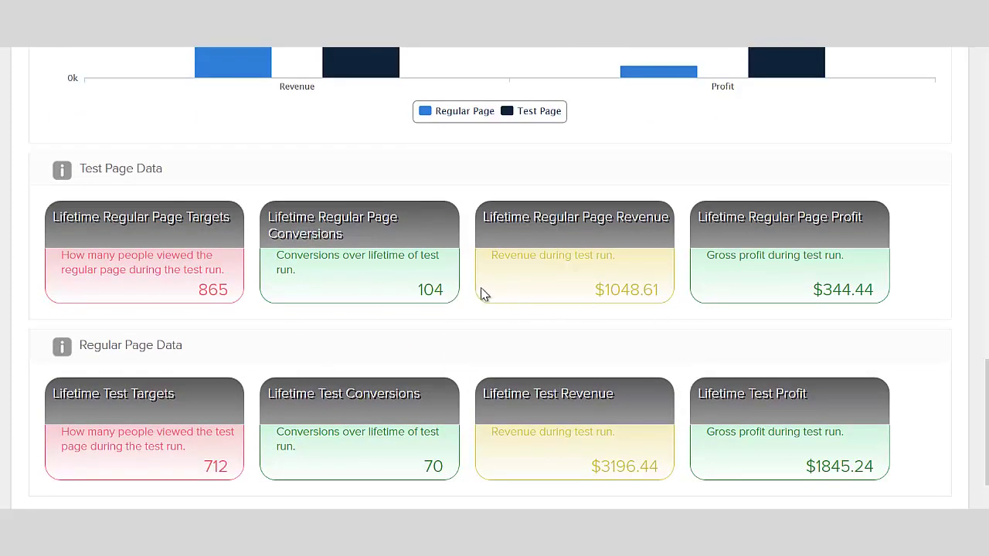
- Review the test page's revenue and profit bars against the Page Revenue and Test Cart Adds charts
scroll(487, 297, "up", 6)
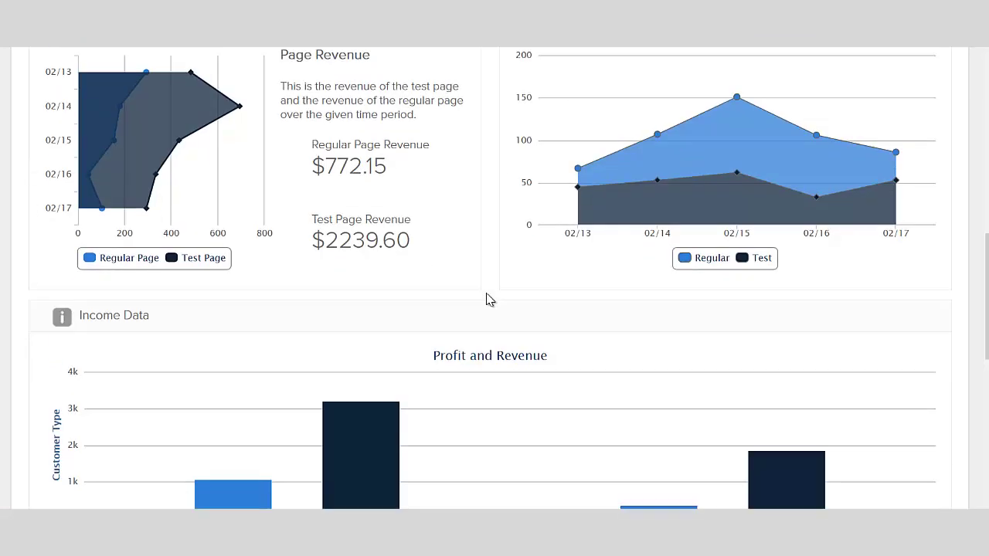
scroll(490, 300, "up", 1)
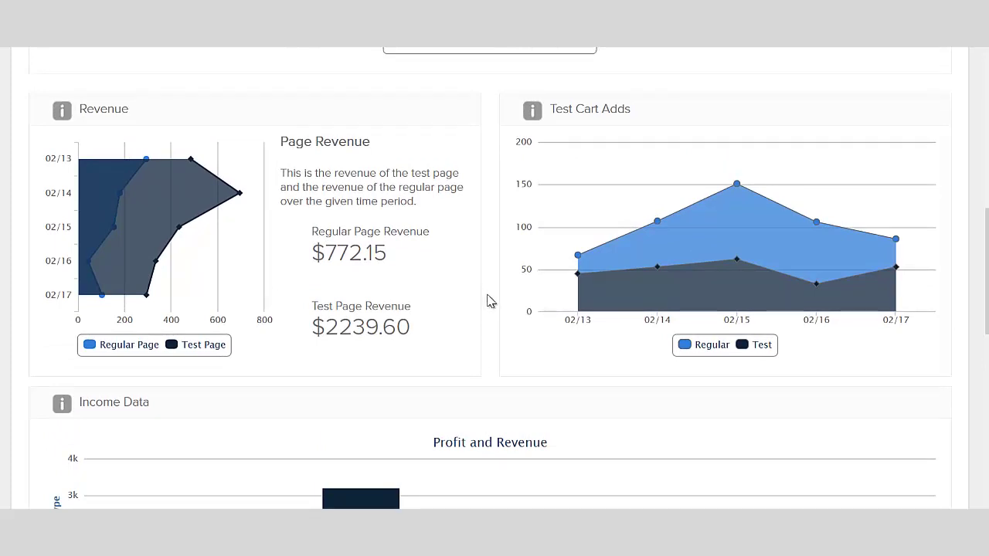
scroll(487, 300, "down", 2)
mouse_move(392, 377)
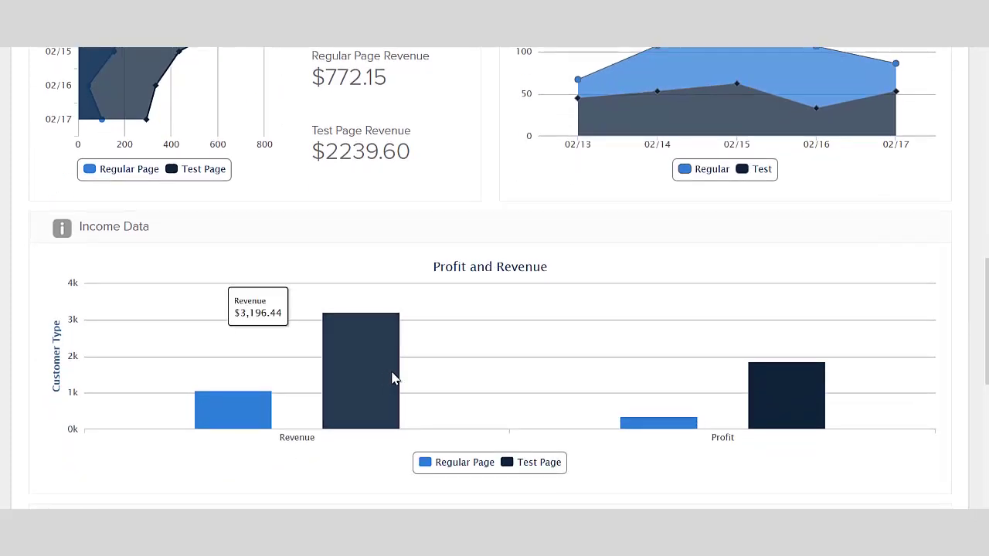
mouse_move(715, 128)
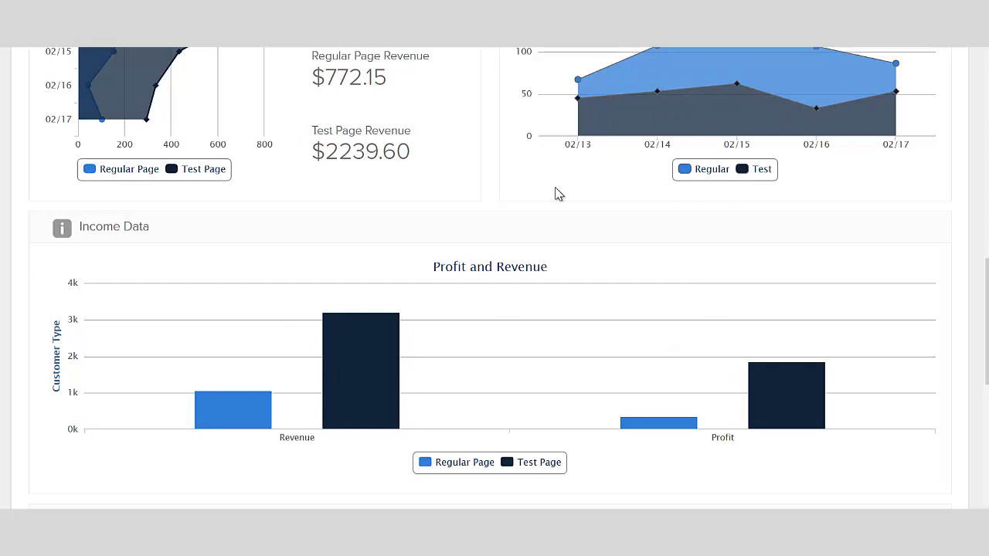
scroll(531, 200, "up", 1)
scroll(498, 195, "up", 1)
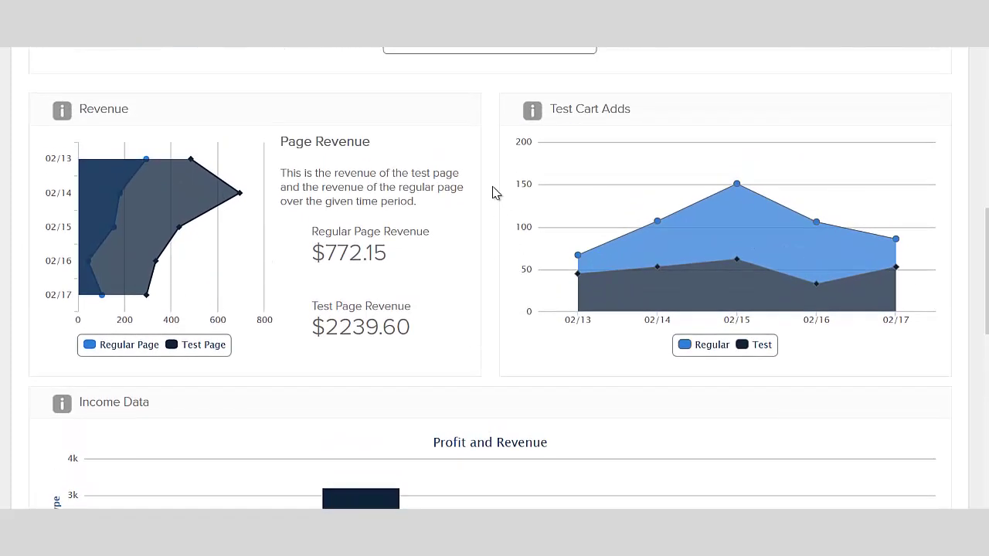
scroll(432, 232, "down", 2)
mouse_move(357, 335)
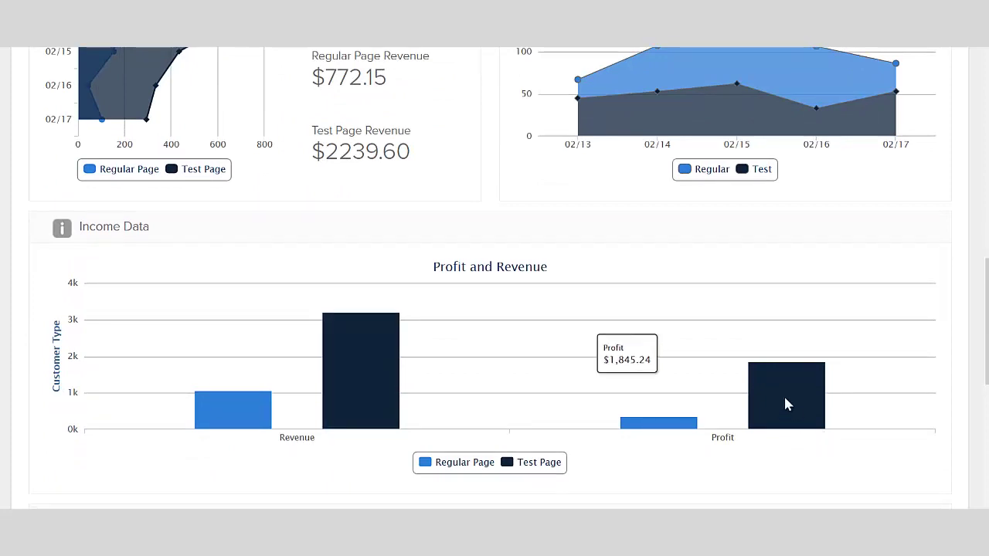
- View the Product Page Test's settings under Optimization & Testing in the Marketing Suite and return to the Marketing Suite Dashboard
scroll(470, 298, "up", 5)
scroll(465, 301, "up", 4)
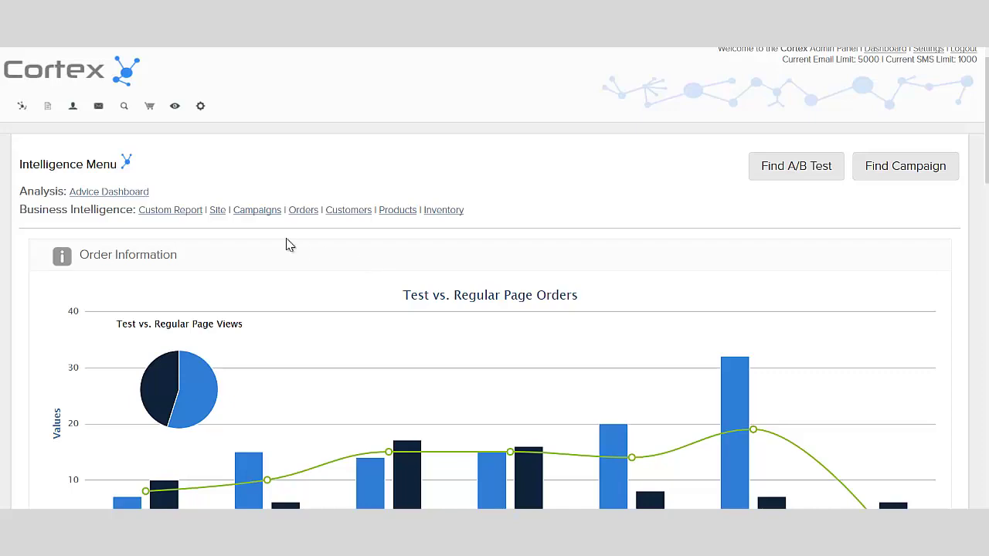
left_click(200, 106)
left_click(98, 108)
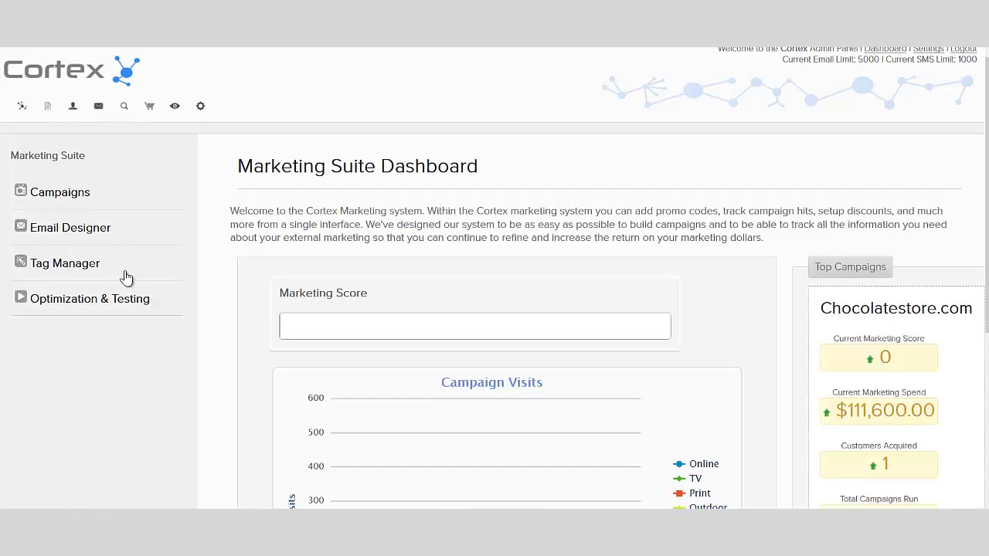
left_click(100, 297)
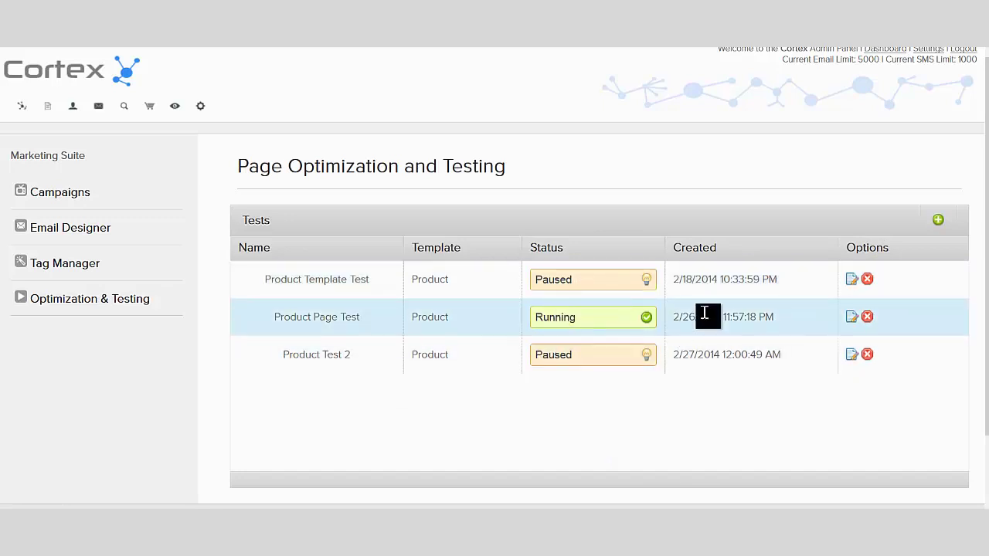
left_click(853, 317)
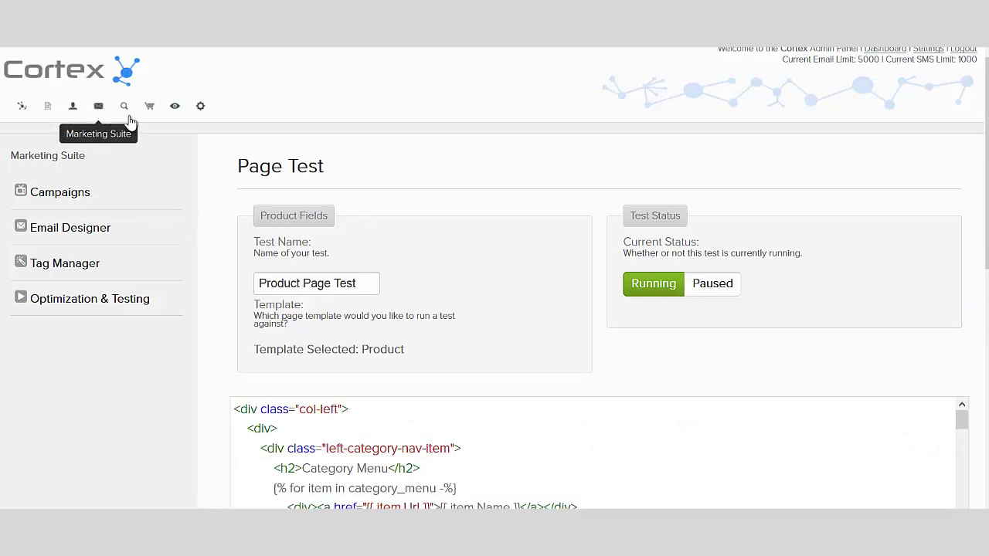
left_click(99, 108)
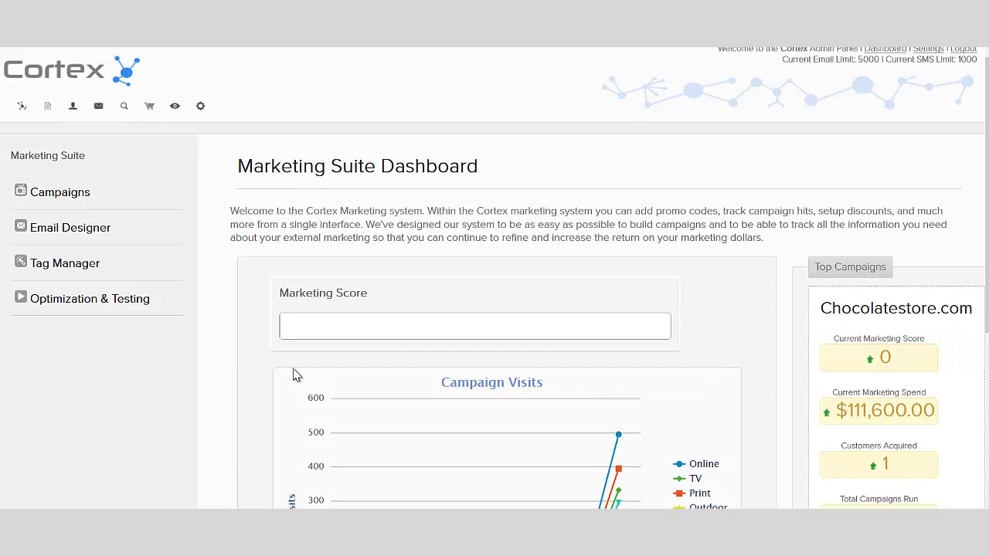